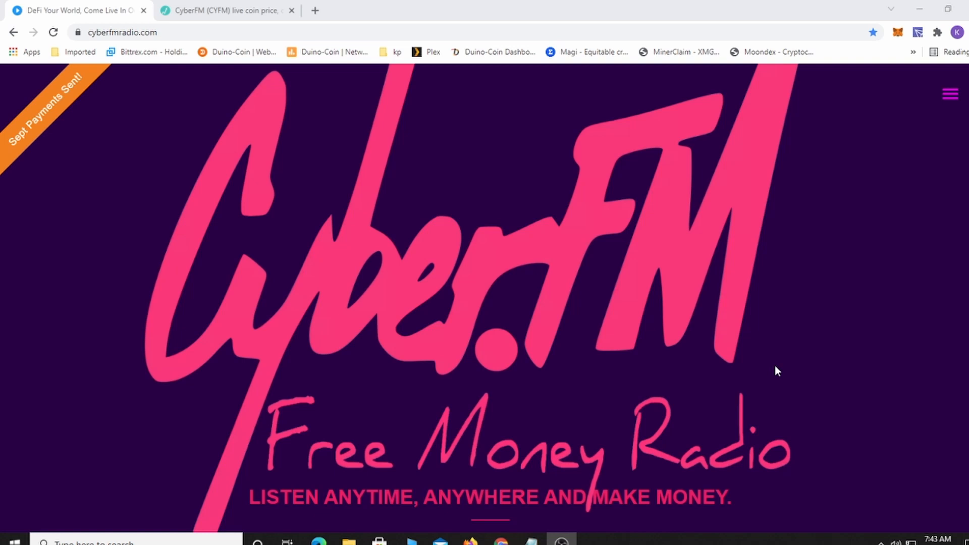
{"action": "scroll", "coordinate": [775, 366], "scroll_direction": "down", "scroll_amount": 5}
{"action": "scroll", "coordinate": [769, 414], "scroll_direction": "down", "scroll_amount": 5}
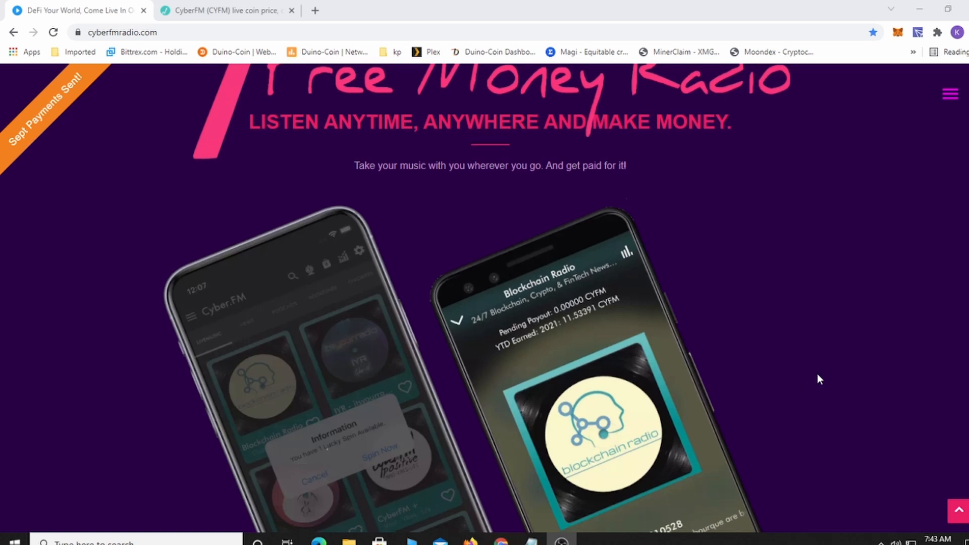
{"action": "scroll", "coordinate": [766, 410], "scroll_direction": "down", "scroll_amount": 5}
{"action": "scroll", "coordinate": [817, 373], "scroll_direction": "down", "scroll_amount": 5}
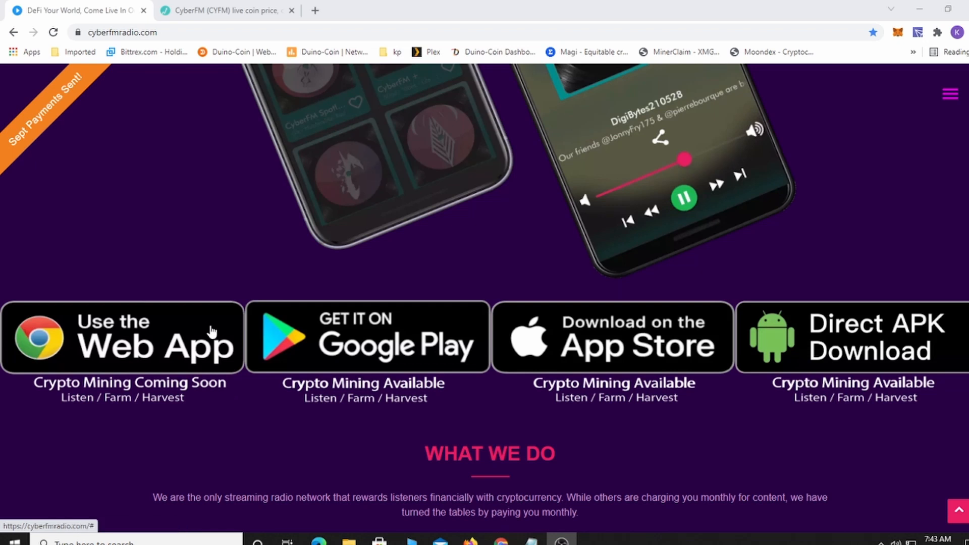
{"action": "scroll", "coordinate": [831, 393], "scroll_direction": "down", "scroll_amount": 3}
{"action": "scroll", "coordinate": [830, 394], "scroll_direction": "down", "scroll_amount": 5}
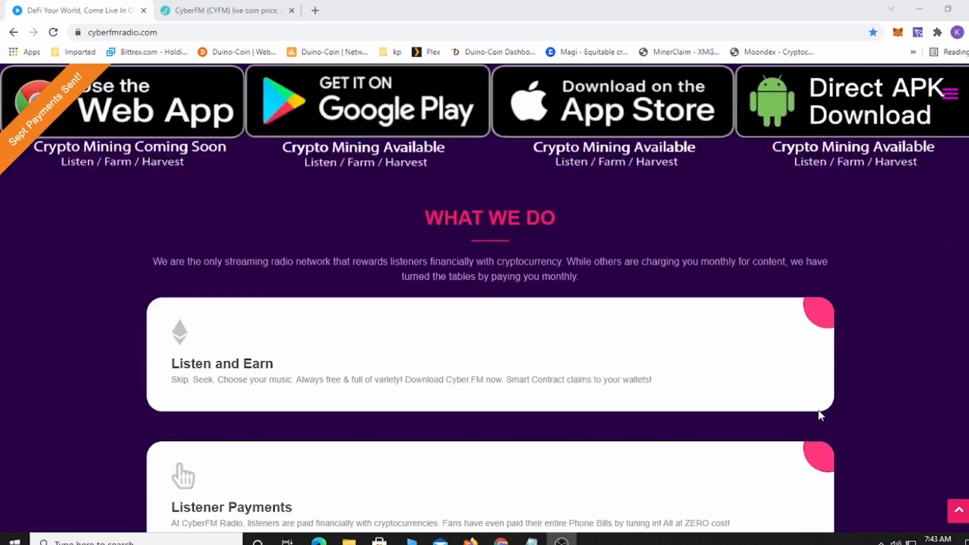
{"action": "scroll", "coordinate": [819, 414], "scroll_direction": "down", "scroll_amount": 5}
{"action": "scroll", "coordinate": [821, 414], "scroll_direction": "up", "scroll_amount": 5}
{"action": "scroll", "coordinate": [819, 409], "scroll_direction": "up", "scroll_amount": 2}
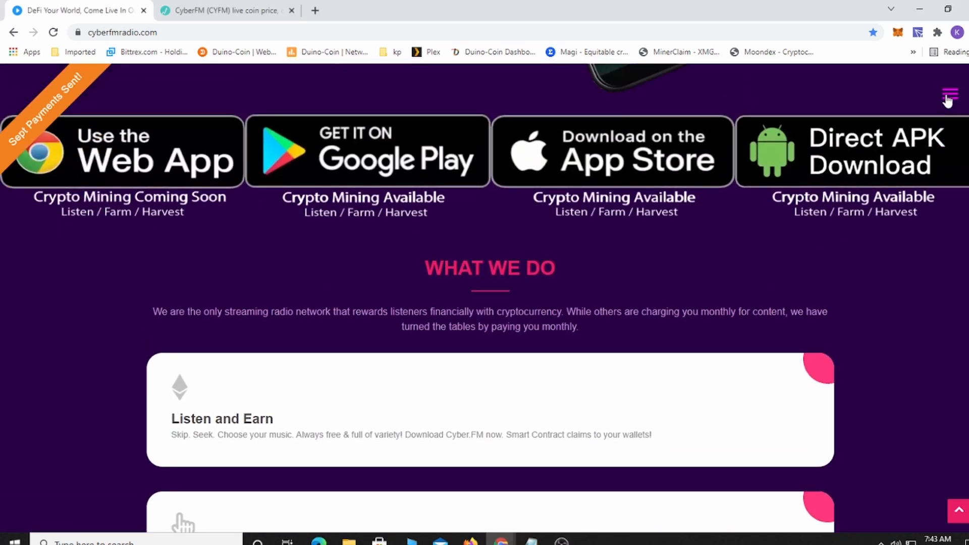
Step: Reveal the site navigation menu beside the app download badges
{"action": "left_click", "coordinate": [949, 95]}
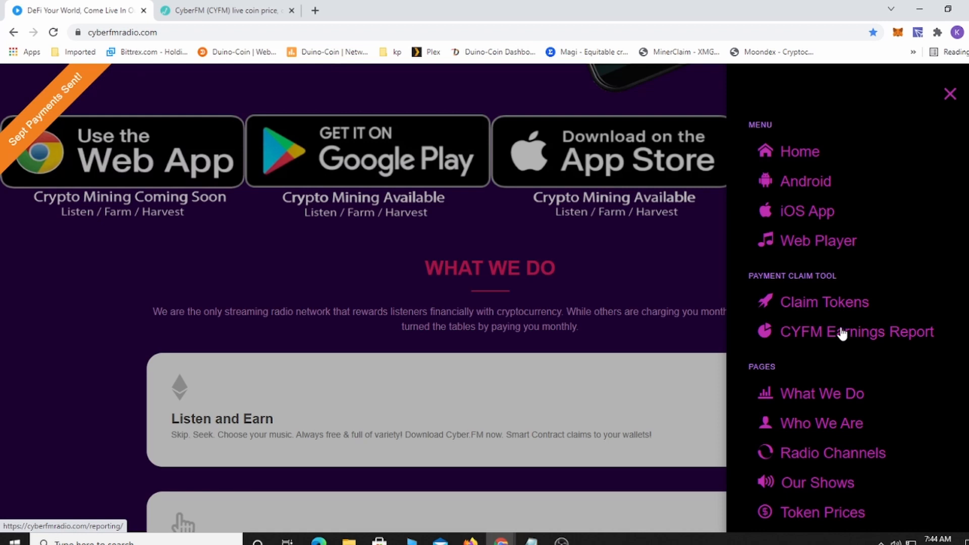
Step: Go to the Claim Tokens payment page from the Payment Claim Tool menu entry
{"action": "left_click", "coordinate": [819, 309]}
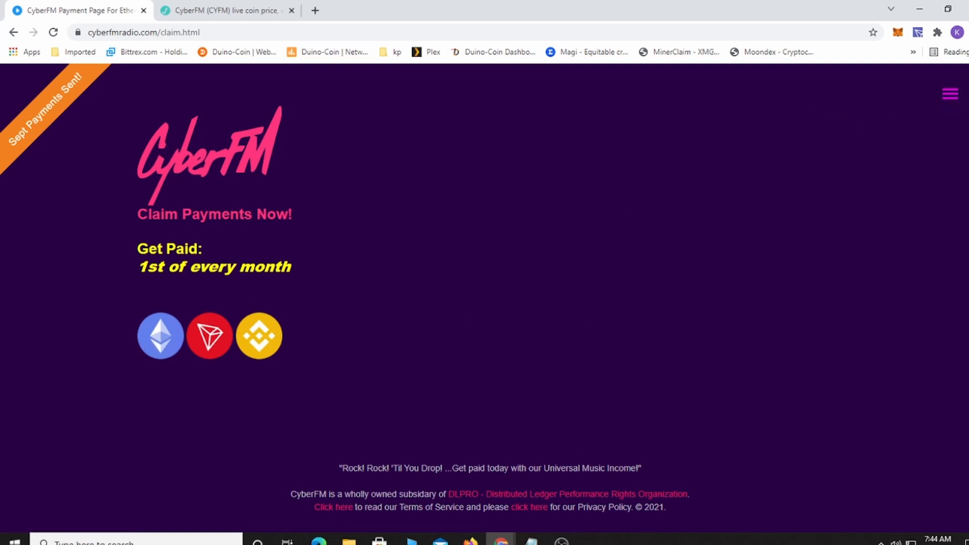
Step: Jump to the What We Do section, then return to the Free Money Radio home page via the menu
{"action": "left_click", "coordinate": [951, 94]}
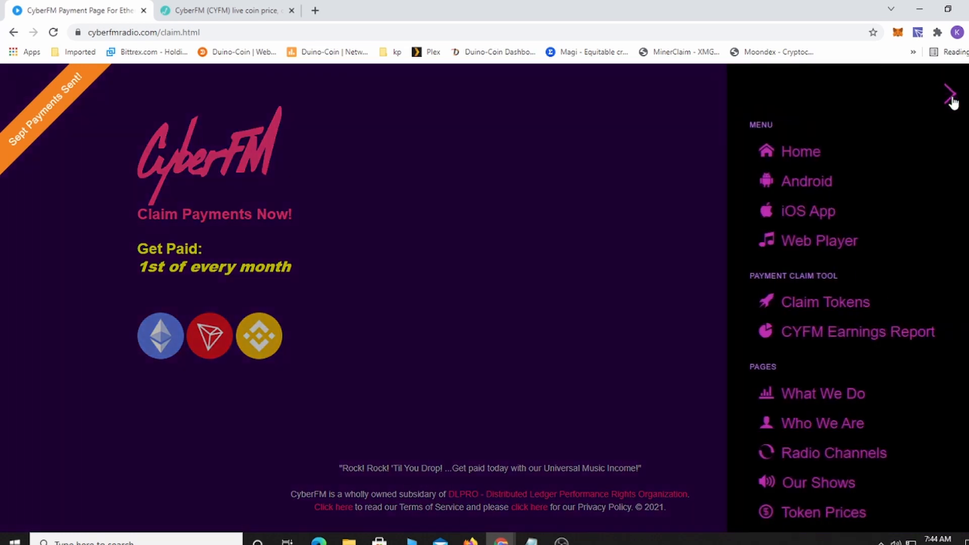
{"action": "left_click", "coordinate": [833, 394]}
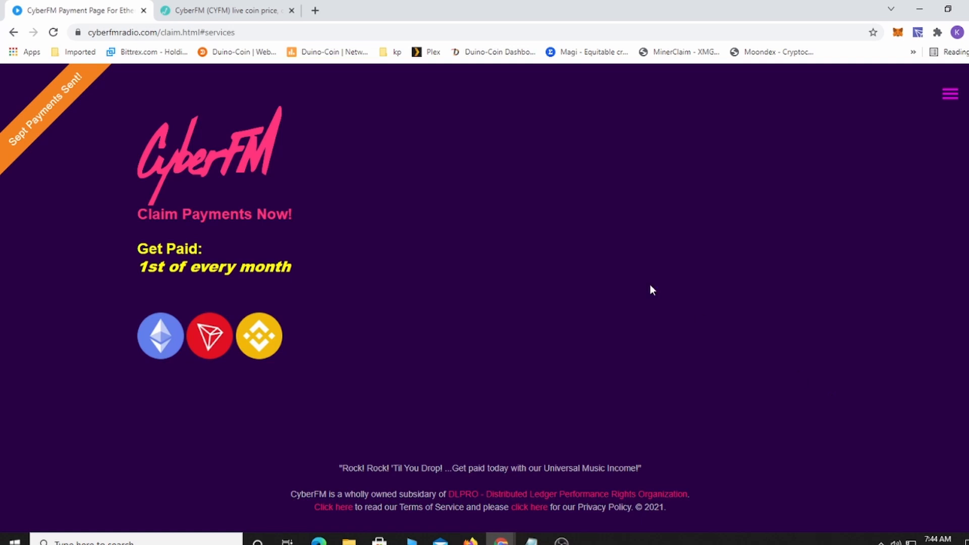
{"action": "left_click", "coordinate": [951, 97]}
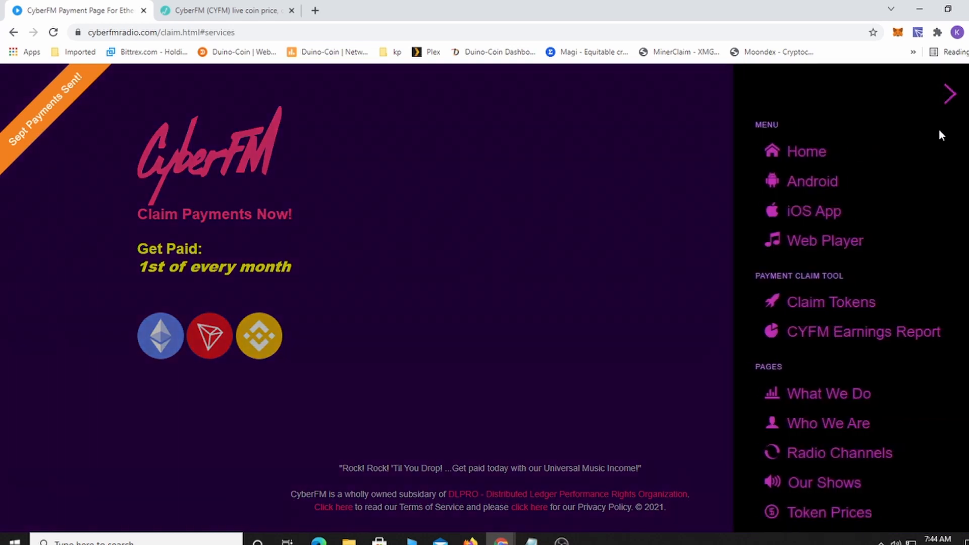
{"action": "left_click", "coordinate": [806, 151]}
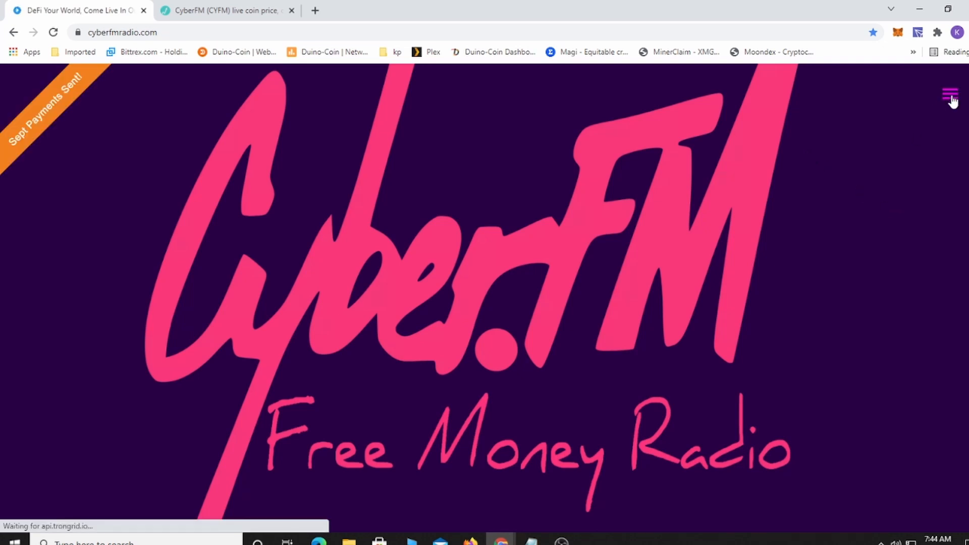
Step: Jump to What We Do from the menu, then switch to the CyberFM (CYFM) LiveCoinWatch price page
{"action": "left_click", "coordinate": [951, 95]}
{"action": "left_click", "coordinate": [828, 396]}
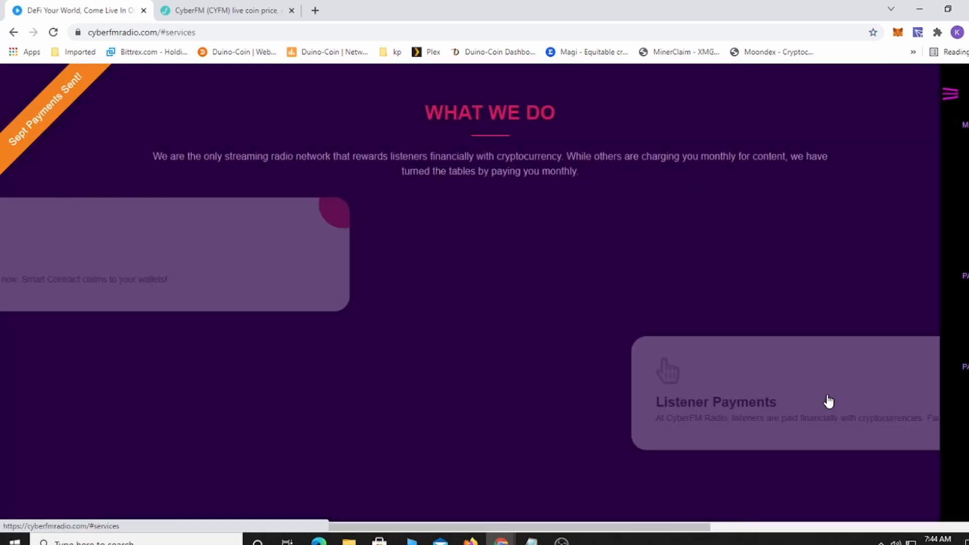
{"action": "scroll", "coordinate": [534, 321], "scroll_direction": "down", "scroll_amount": 1}
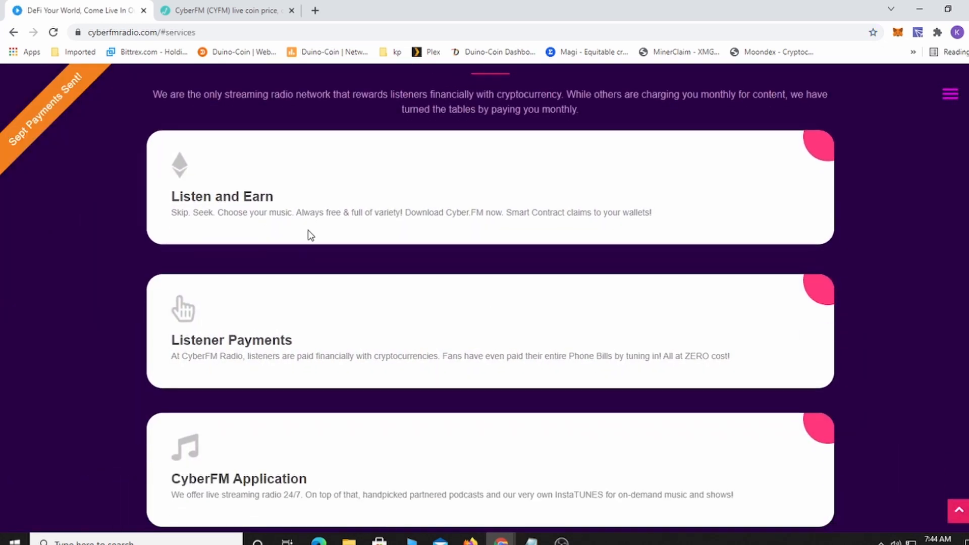
{"action": "scroll", "coordinate": [304, 340], "scroll_direction": "down", "scroll_amount": 2}
{"action": "scroll", "coordinate": [265, 379], "scroll_direction": "down", "scroll_amount": 2}
{"action": "scroll", "coordinate": [379, 364], "scroll_direction": "down", "scroll_amount": 2}
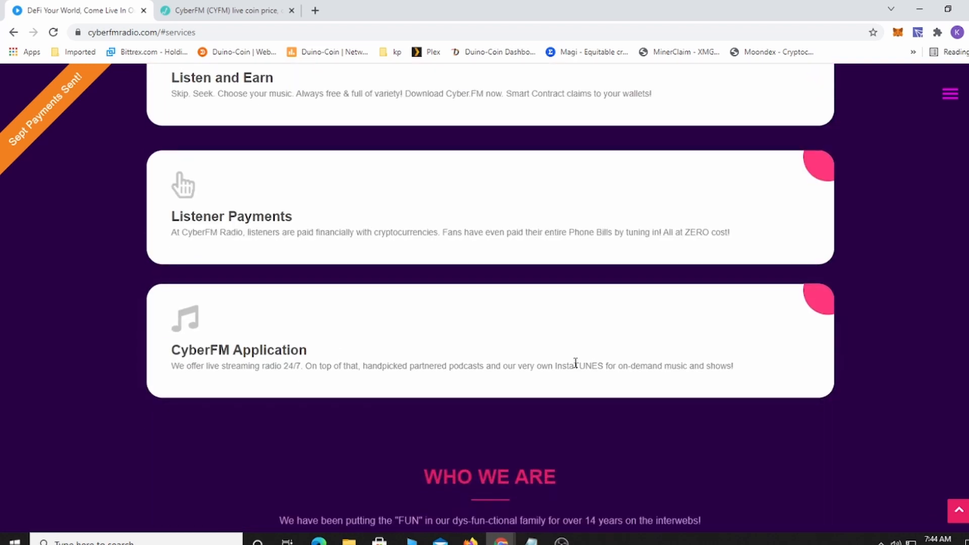
{"action": "scroll", "coordinate": [594, 391], "scroll_direction": "down", "scroll_amount": 2}
{"action": "scroll", "coordinate": [667, 405], "scroll_direction": "down", "scroll_amount": 2}
{"action": "scroll", "coordinate": [684, 410], "scroll_direction": "down", "scroll_amount": 1}
{"action": "scroll", "coordinate": [684, 409], "scroll_direction": "down", "scroll_amount": 2}
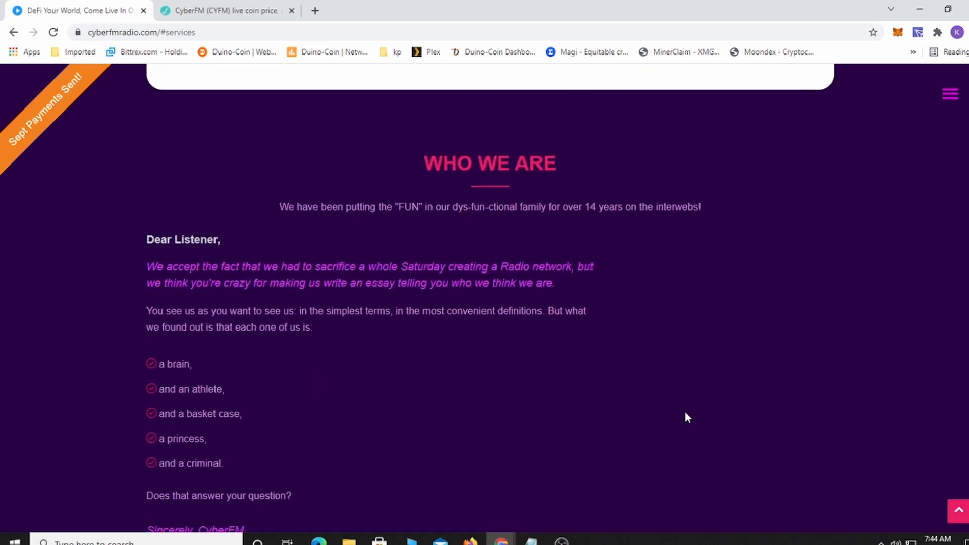
{"action": "scroll", "coordinate": [685, 412], "scroll_direction": "down", "scroll_amount": 1}
{"action": "scroll", "coordinate": [685, 412], "scroll_direction": "down", "scroll_amount": 2}
{"action": "scroll", "coordinate": [685, 411], "scroll_direction": "down", "scroll_amount": 1}
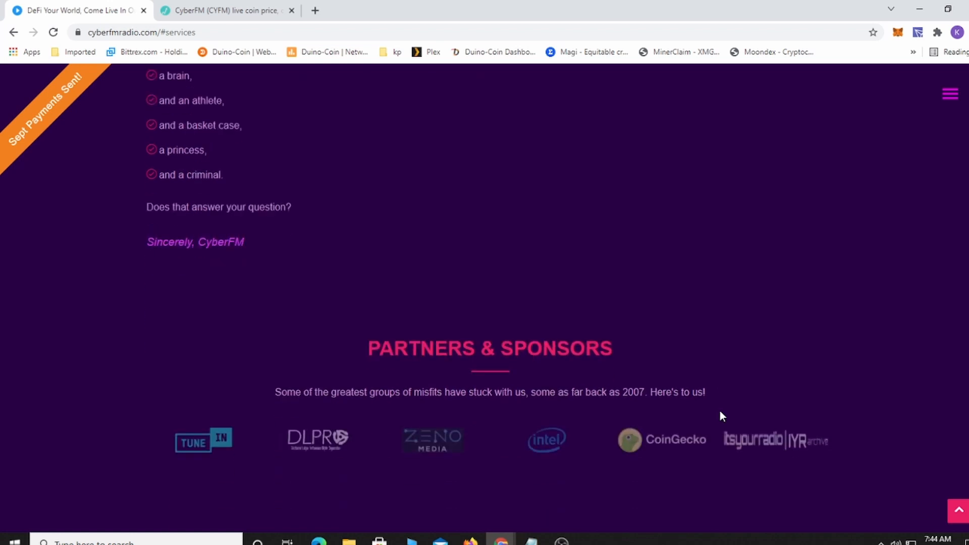
{"action": "scroll", "coordinate": [807, 432], "scroll_direction": "up", "scroll_amount": 3}
{"action": "scroll", "coordinate": [811, 428], "scroll_direction": "up", "scroll_amount": 5}
{"action": "scroll", "coordinate": [833, 341], "scroll_direction": "up", "scroll_amount": 3}
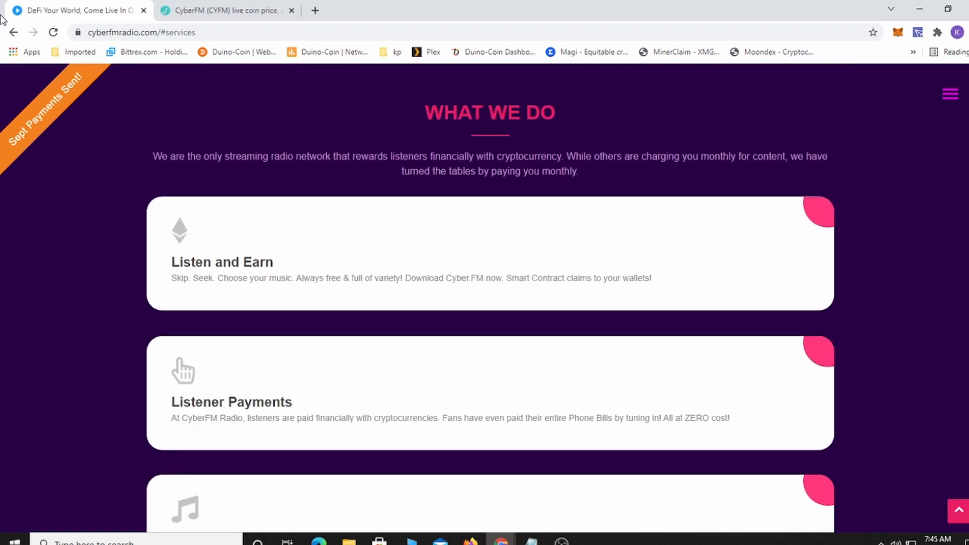
{"action": "left_click", "coordinate": [227, 10]}
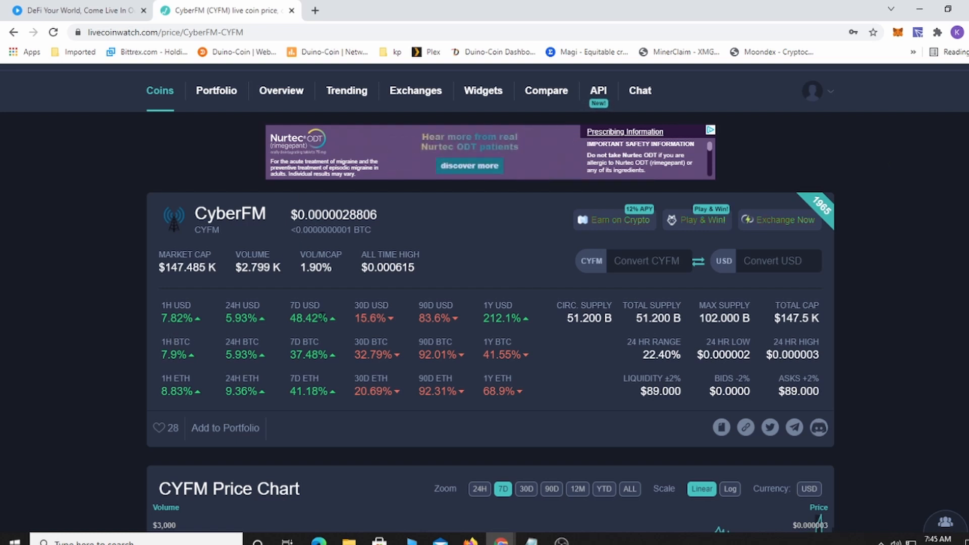
{"action": "scroll", "coordinate": [413, 328], "scroll_direction": "down", "scroll_amount": 1}
{"action": "scroll", "coordinate": [521, 365], "scroll_direction": "down", "scroll_amount": 2}
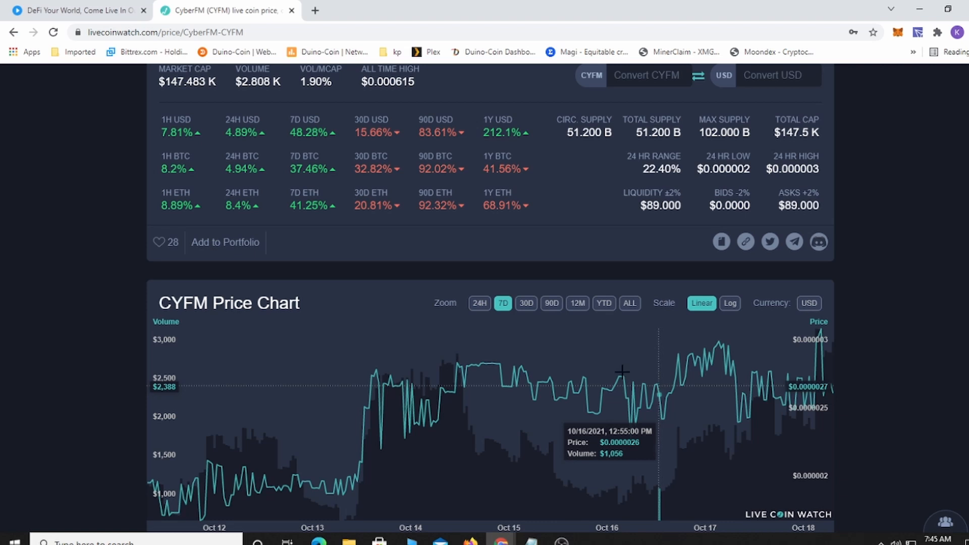
{"action": "scroll", "coordinate": [659, 386], "scroll_direction": "down", "scroll_amount": 4}
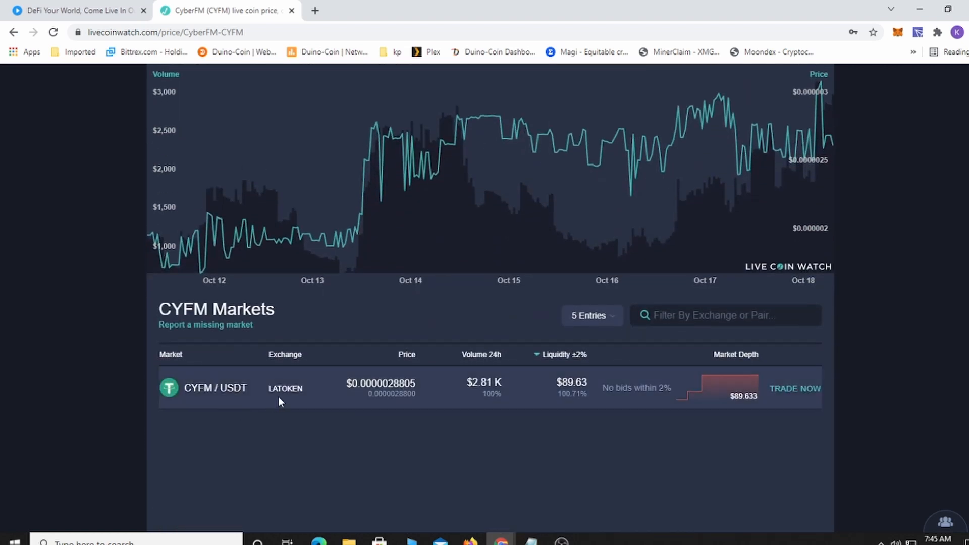
{"action": "scroll", "coordinate": [278, 396], "scroll_direction": "down", "scroll_amount": 2}
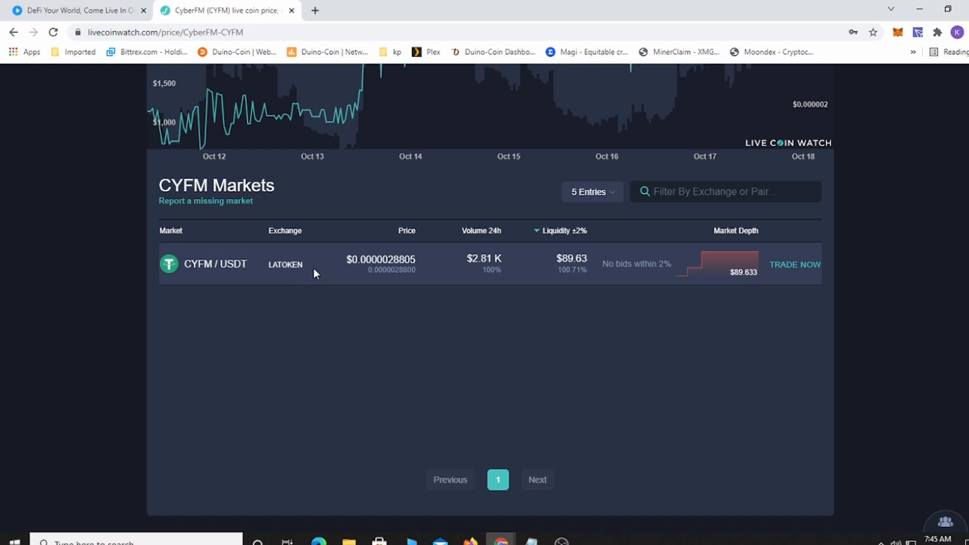